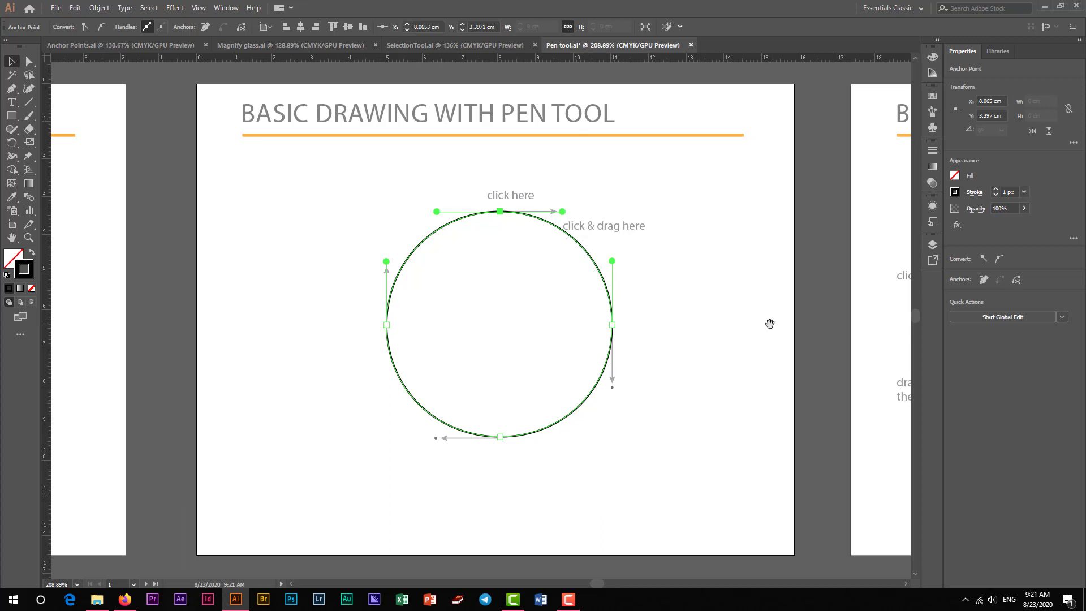
Draw a scalloped path with the Pen tool through the four marked points on the second artboard, pulling each anchor's handle to its drag target.
left_click_drag(770, 323, 249, 321)
left_click_drag(611, 319, 571, 311)
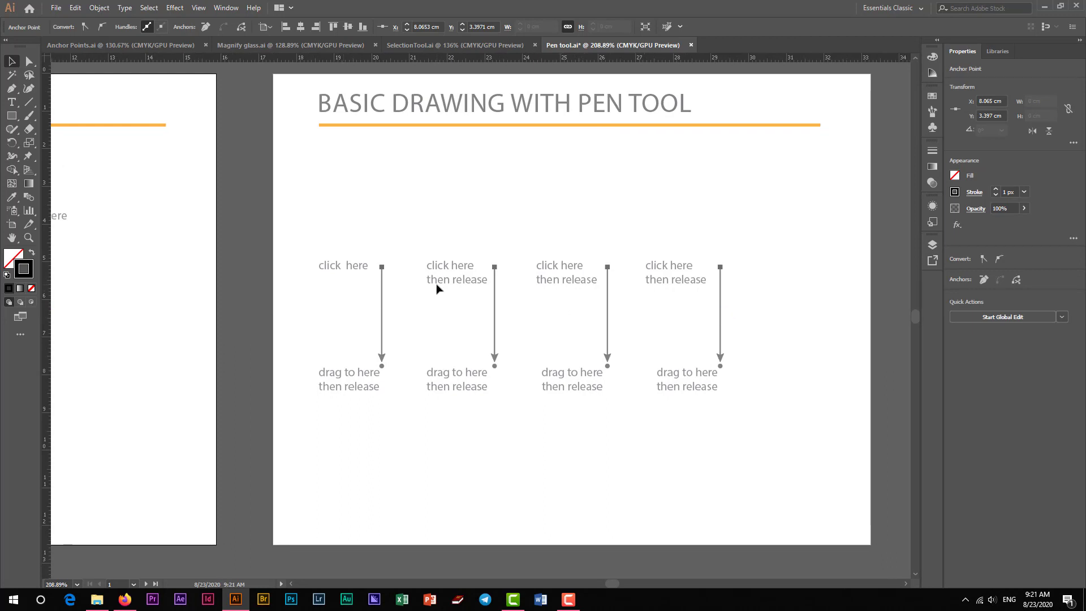
left_click(10, 91)
left_click(383, 268)
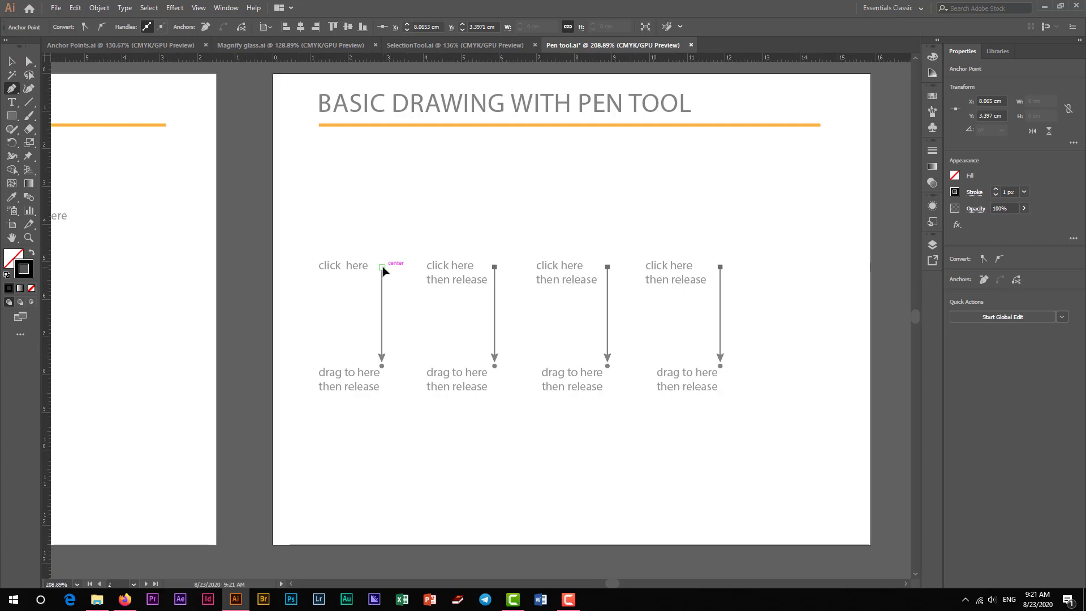
left_click_drag(383, 271, 383, 368)
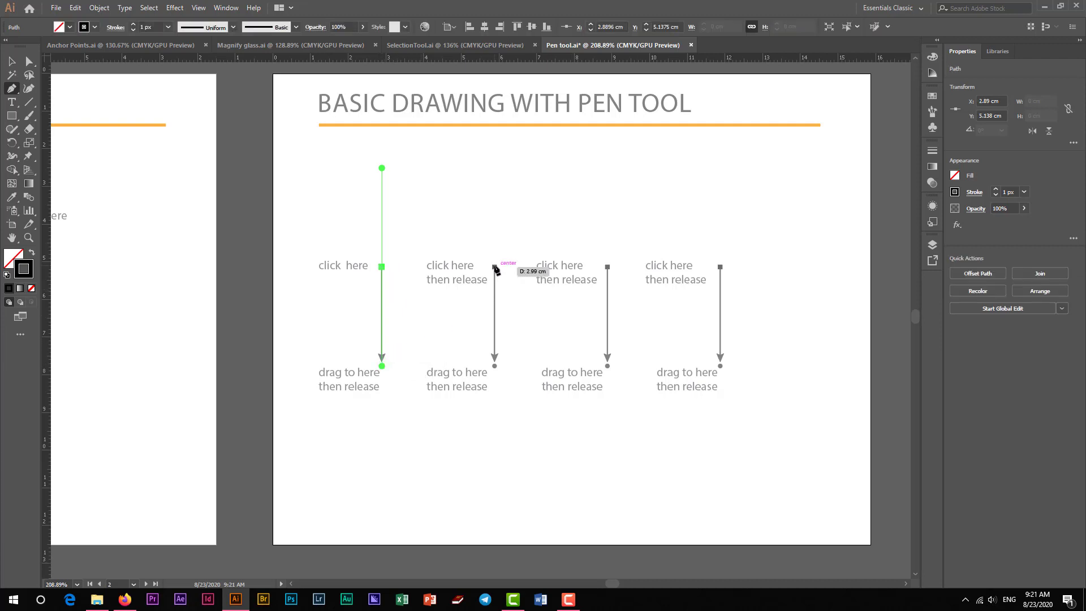
left_click(495, 267)
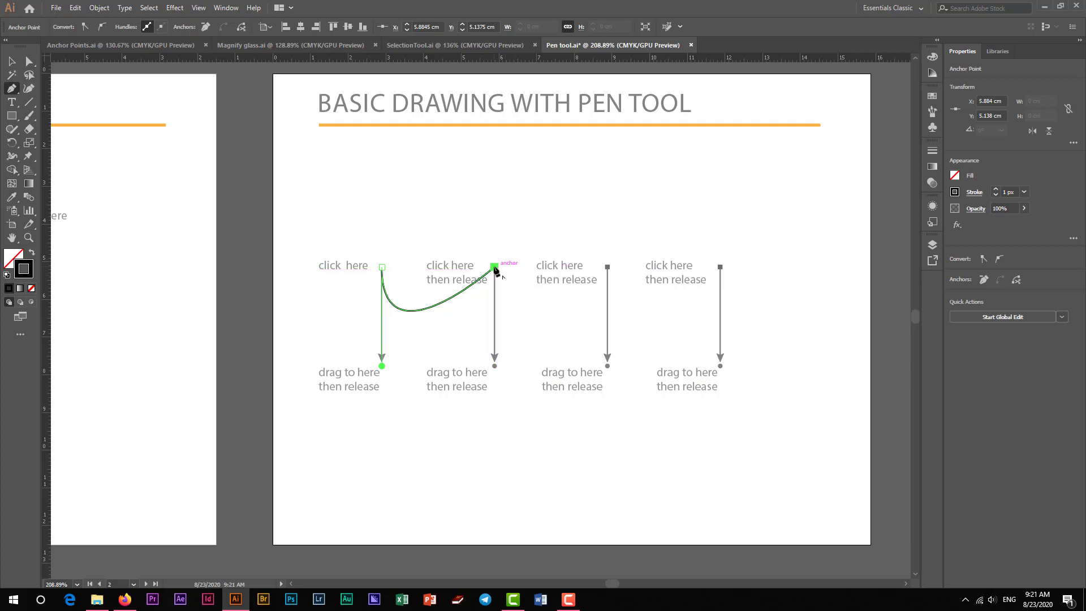
left_click_drag(495, 268, 495, 367)
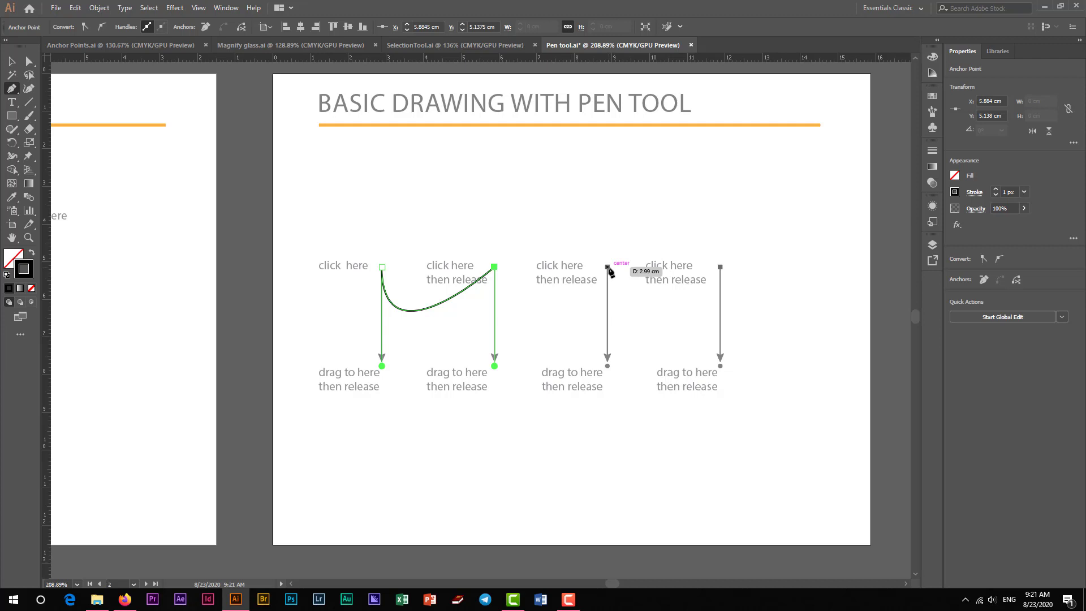
left_click(608, 269)
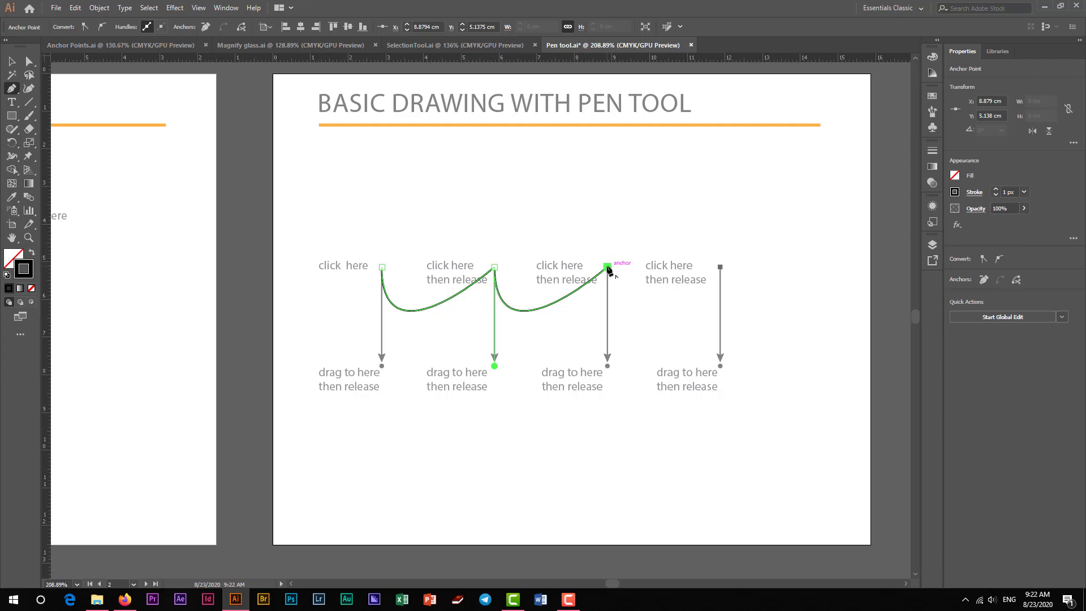
left_click_drag(608, 268, 609, 366)
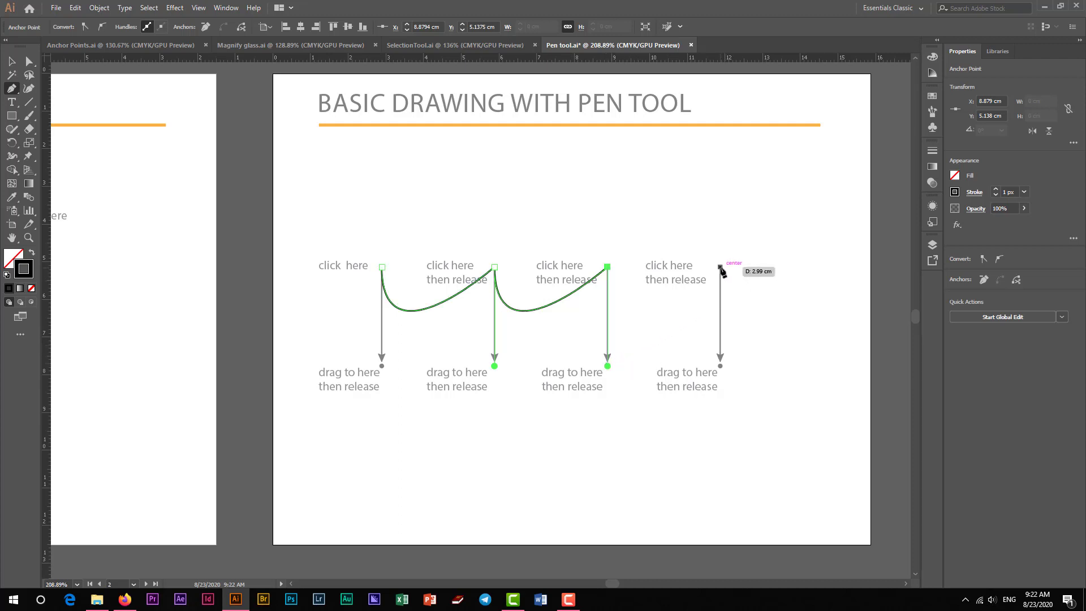
left_click(720, 267)
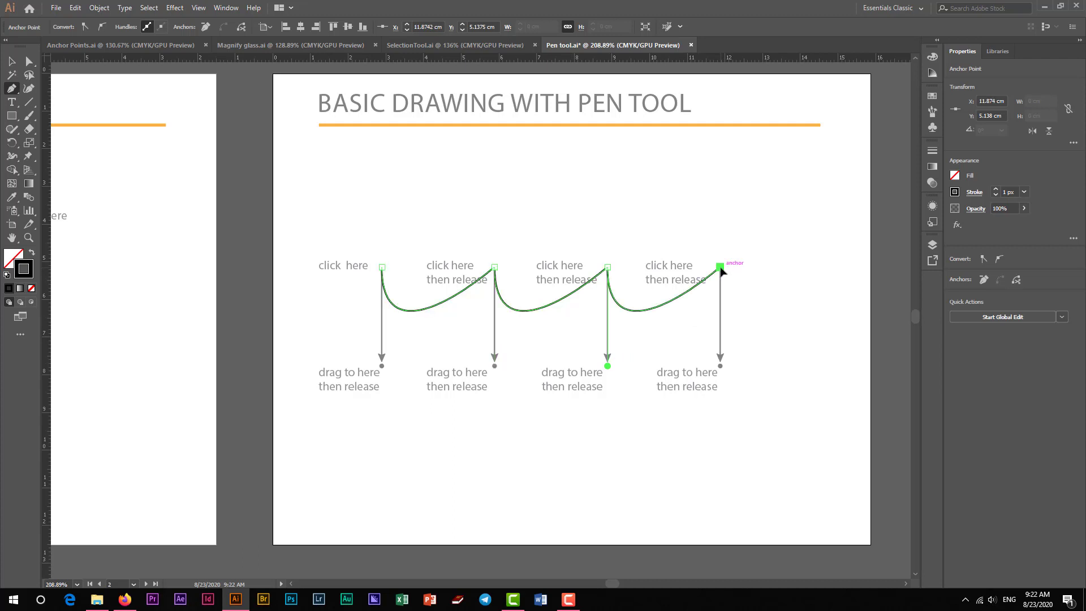
left_click_drag(721, 268, 721, 367)
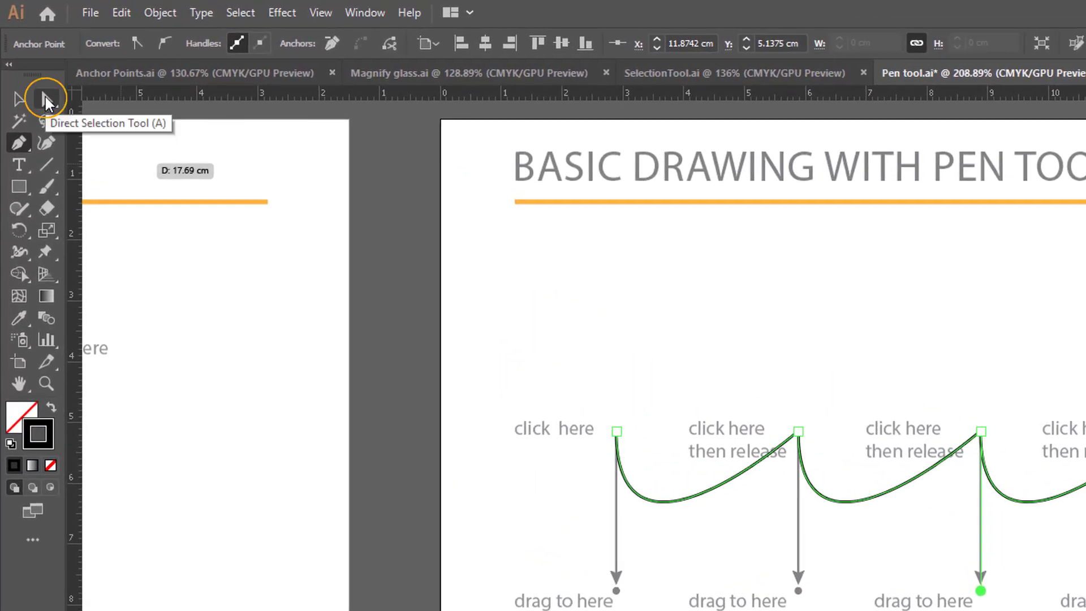
Examine the direction handles on the scalloped path's first three anchor points with the Direct Selection tool.
left_click(46, 97)
left_click(874, 300)
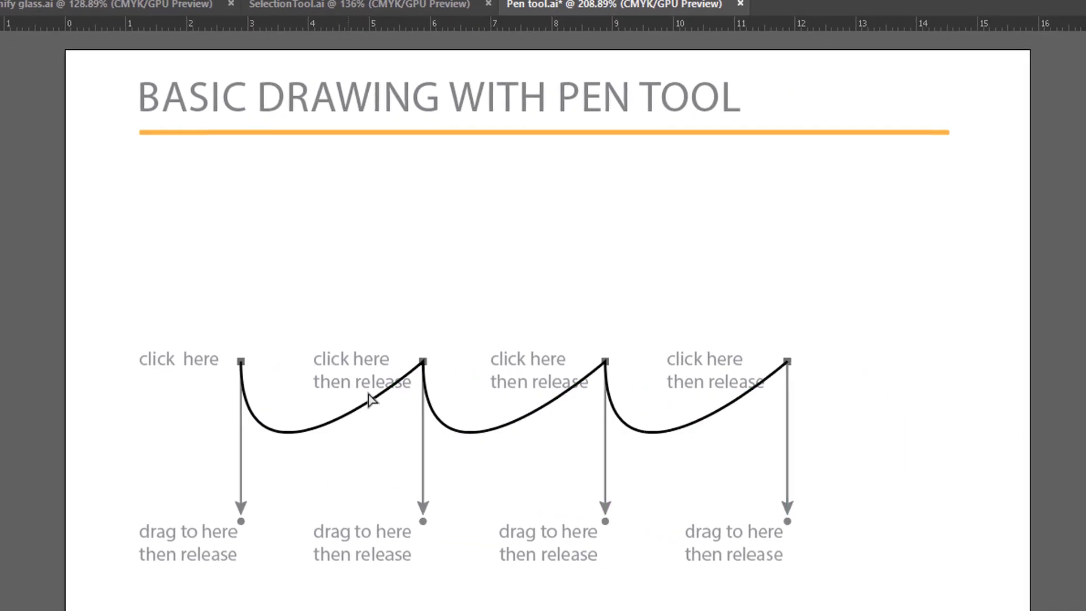
left_click(371, 399)
left_click(423, 361)
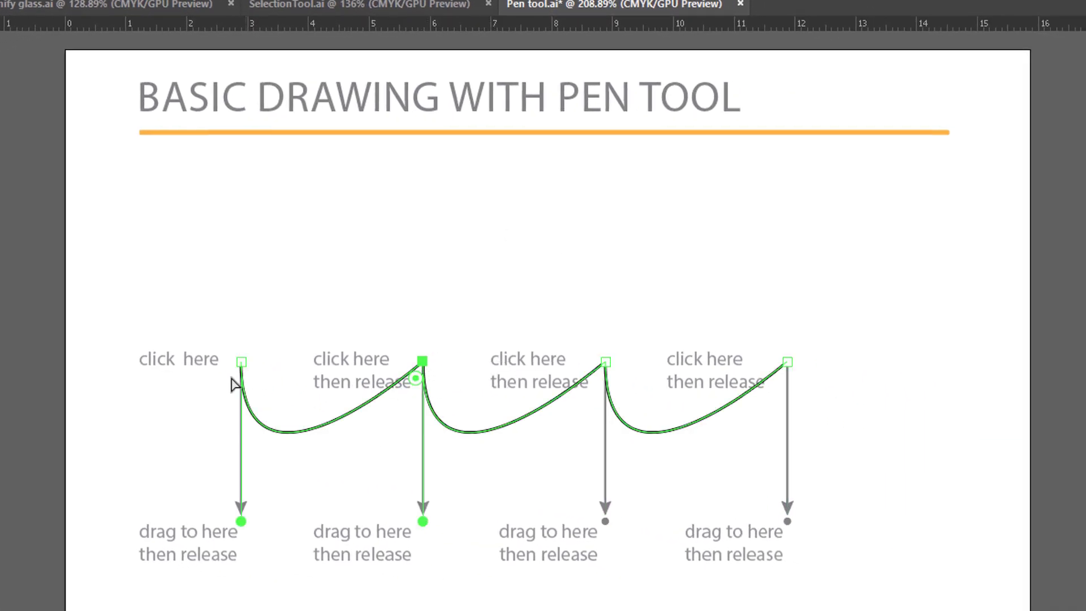
left_click(240, 362)
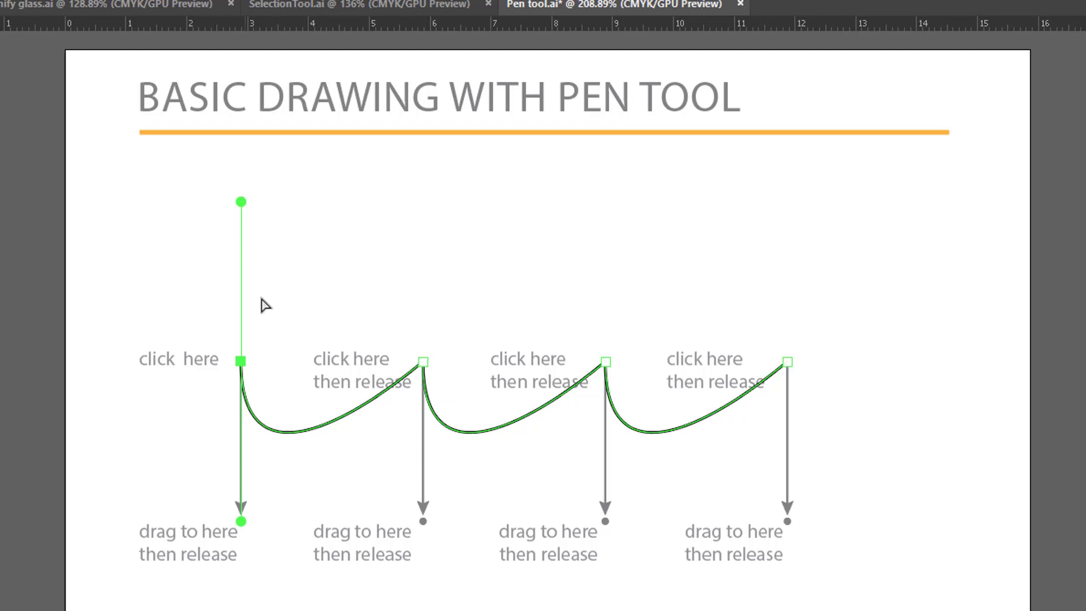
left_click(425, 361)
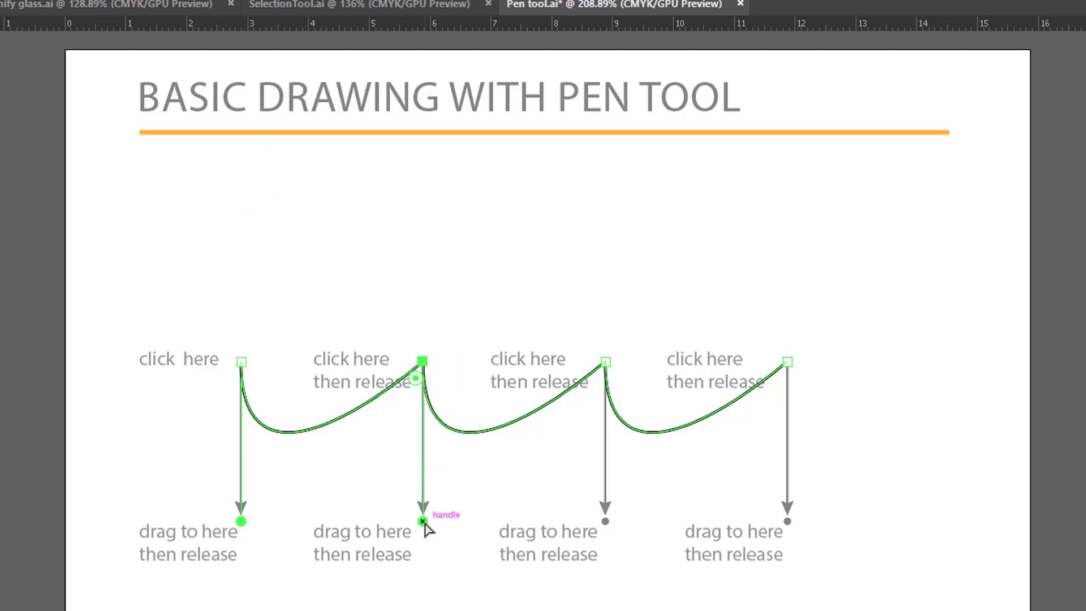
mouse_move(425, 525)
left_mouse_down()
mouse_move(450, 525)
mouse_move(418, 532)
mouse_move(431, 521)
mouse_move(423, 525)
mouse_move(426, 491)
mouse_move(423, 538)
mouse_move(423, 526)
left_mouse_up()
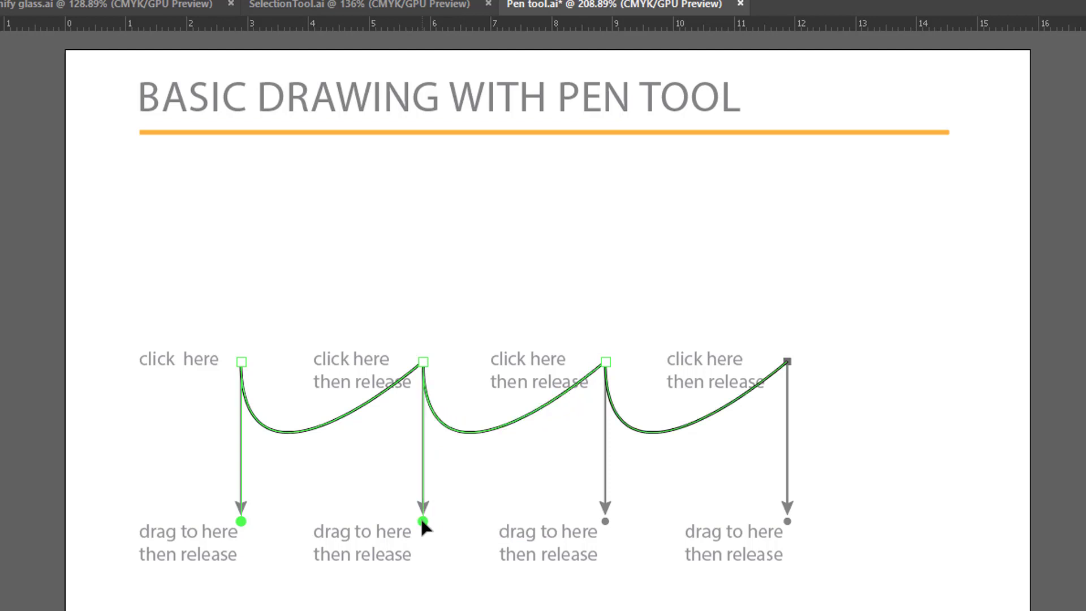
left_click(422, 522)
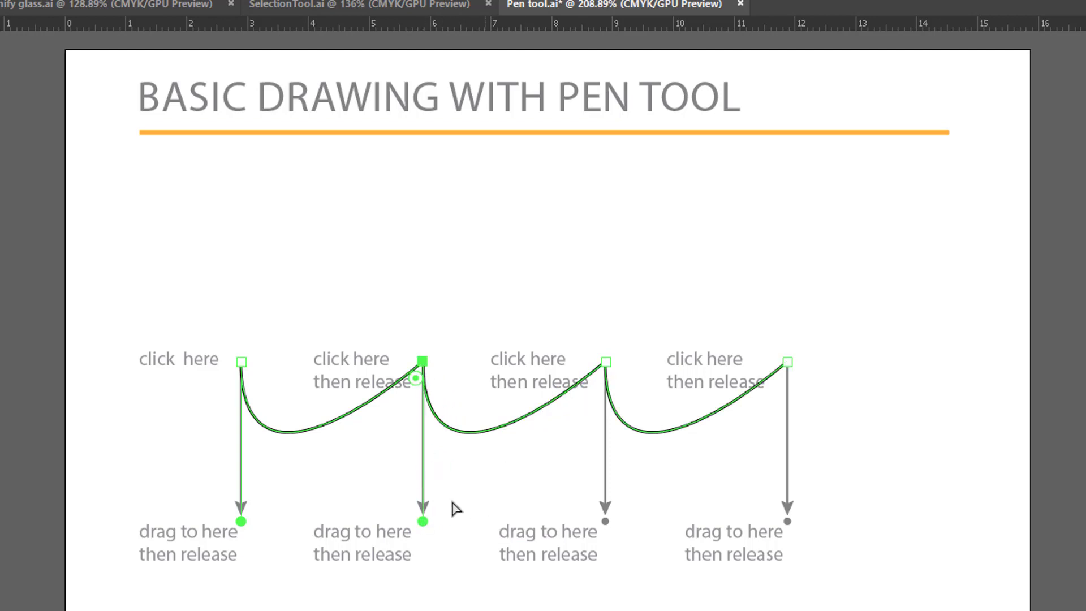
left_click(602, 368)
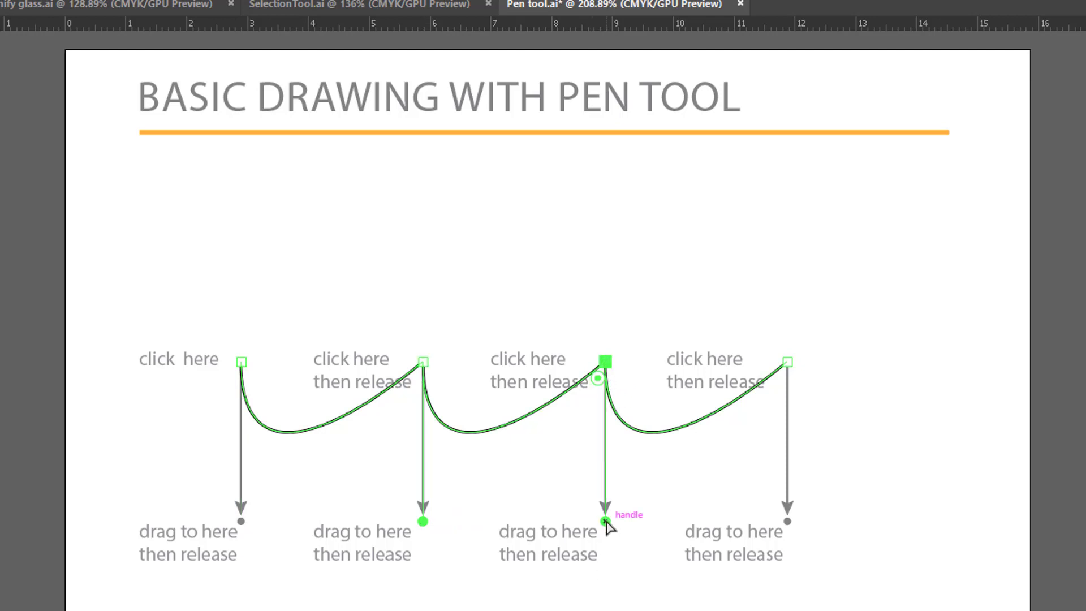
mouse_move(606, 521)
left_mouse_down()
mouse_move(608, 508)
mouse_move(608, 525)
left_mouse_up()
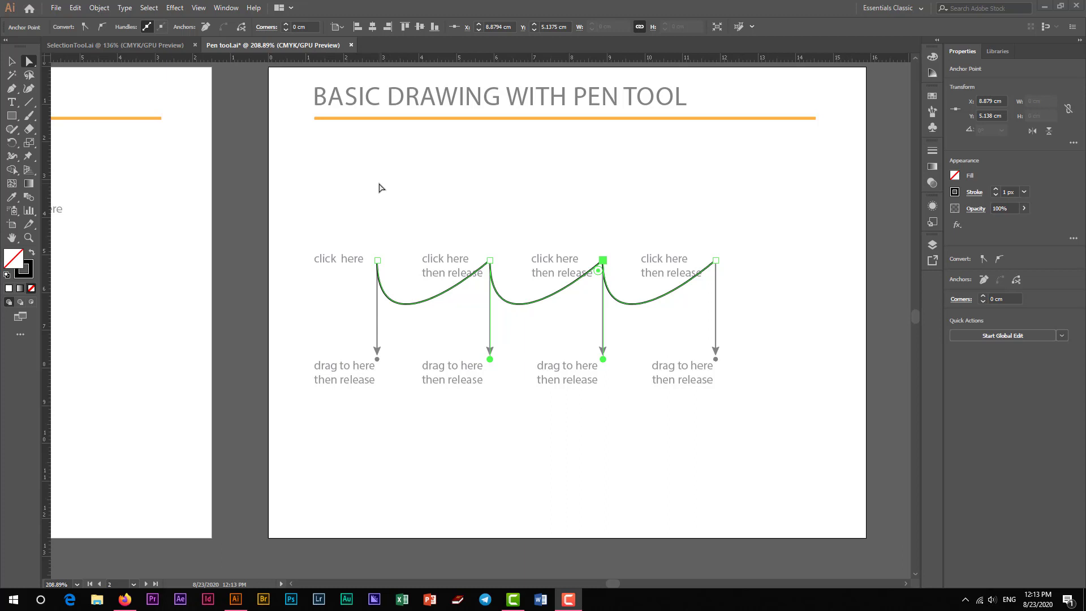
Toggle the Pen Tool rubber band off and back on in the Selection & Anchor Display preferences, leaving it enabled.
left_click(77, 9)
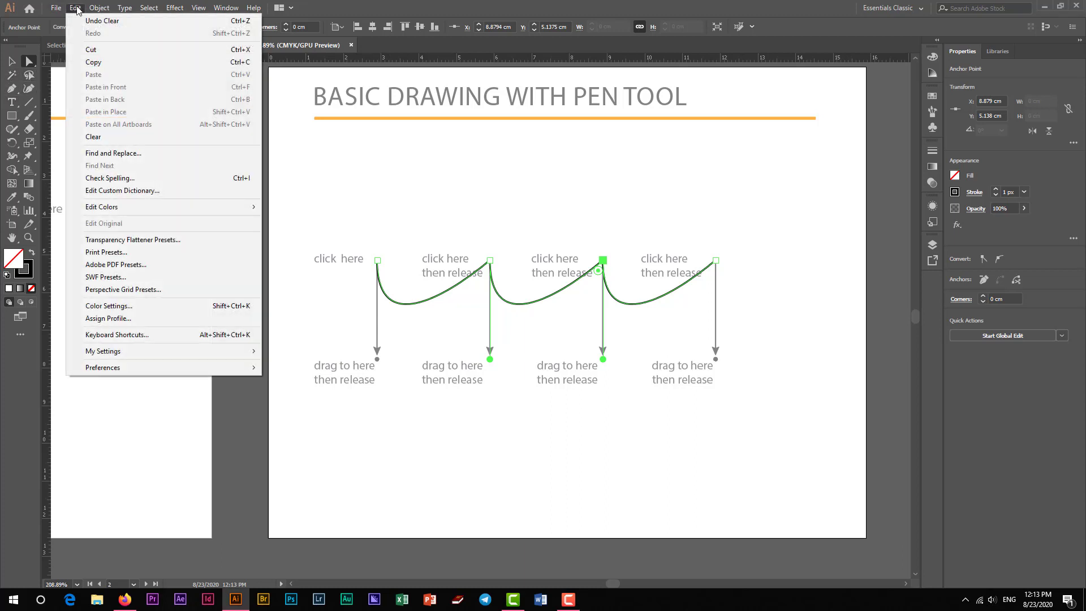
mouse_move(100, 368)
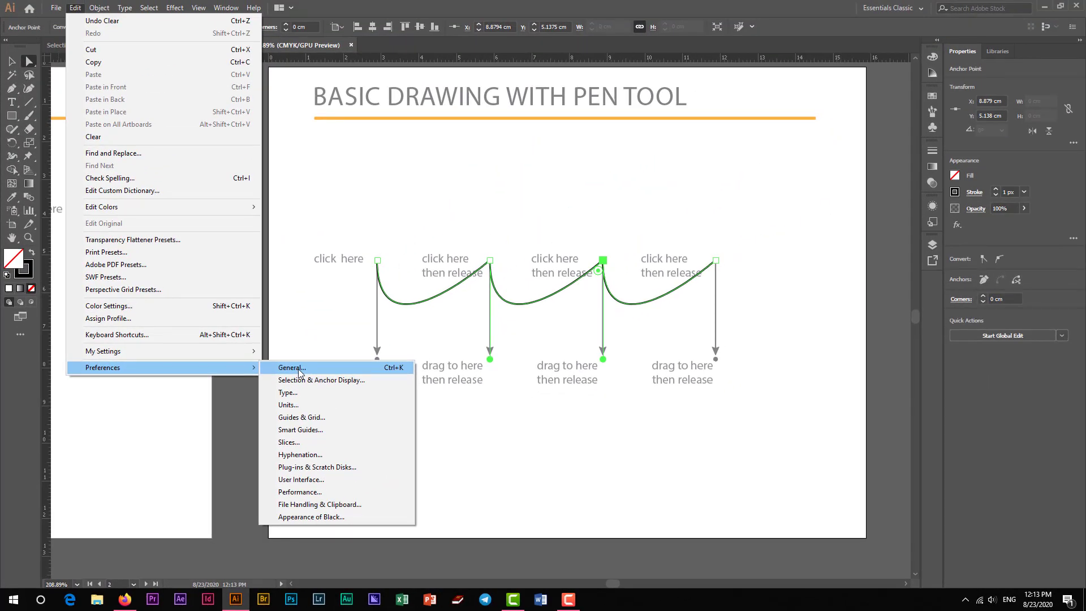
left_click(292, 368)
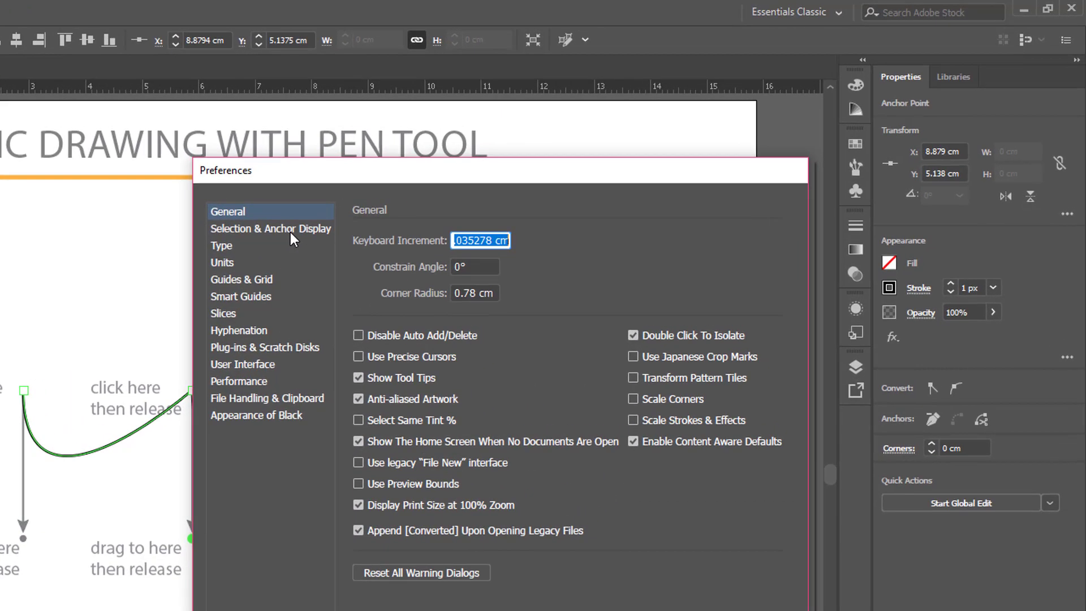
left_click(290, 229)
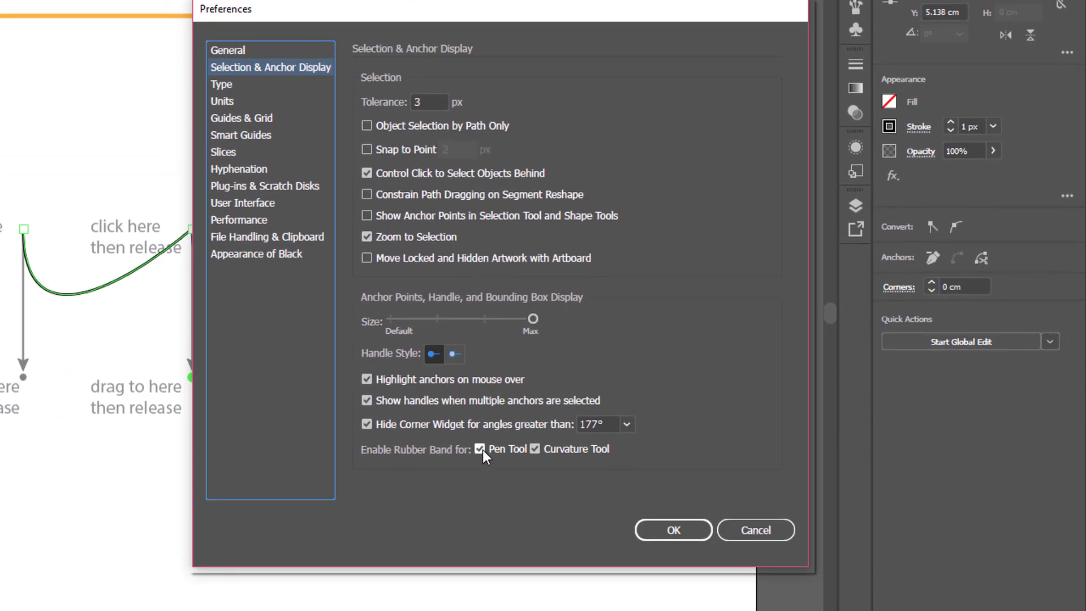
left_click(480, 449)
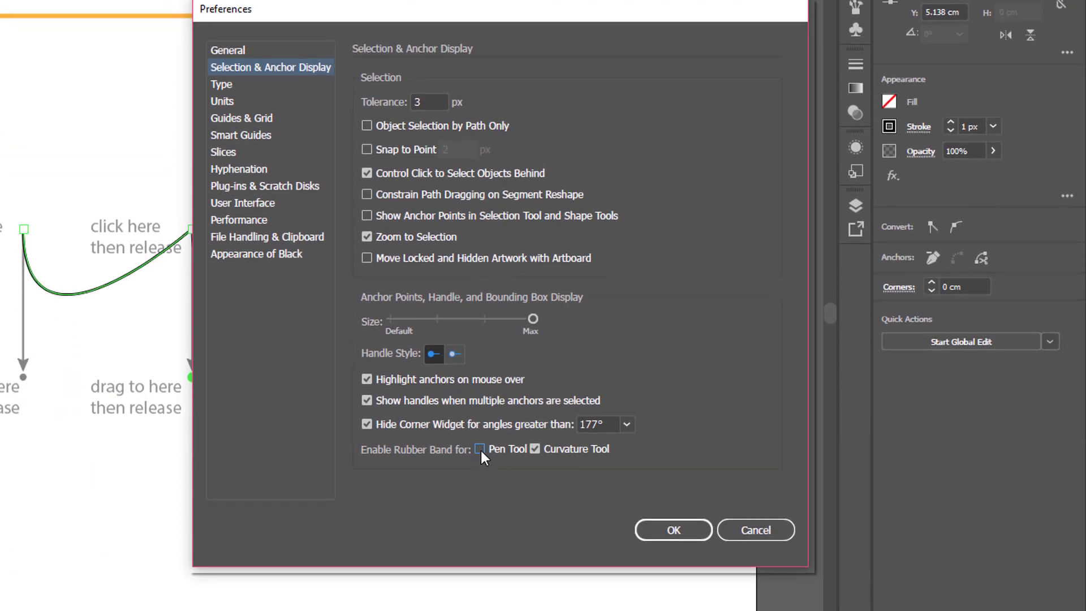
left_click(480, 449)
left_click(481, 449)
left_click(480, 450)
left_click(671, 529)
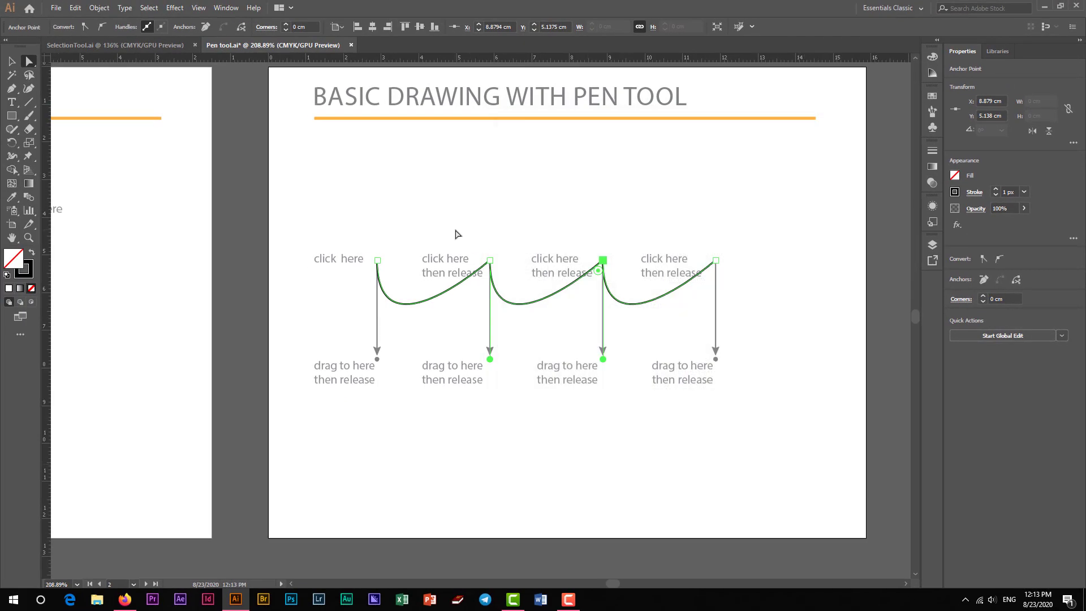
Draw an open wavy path with the Pen tool above the scalloped path, using four anchors across about 5 cm, and end it.
left_click(12, 90)
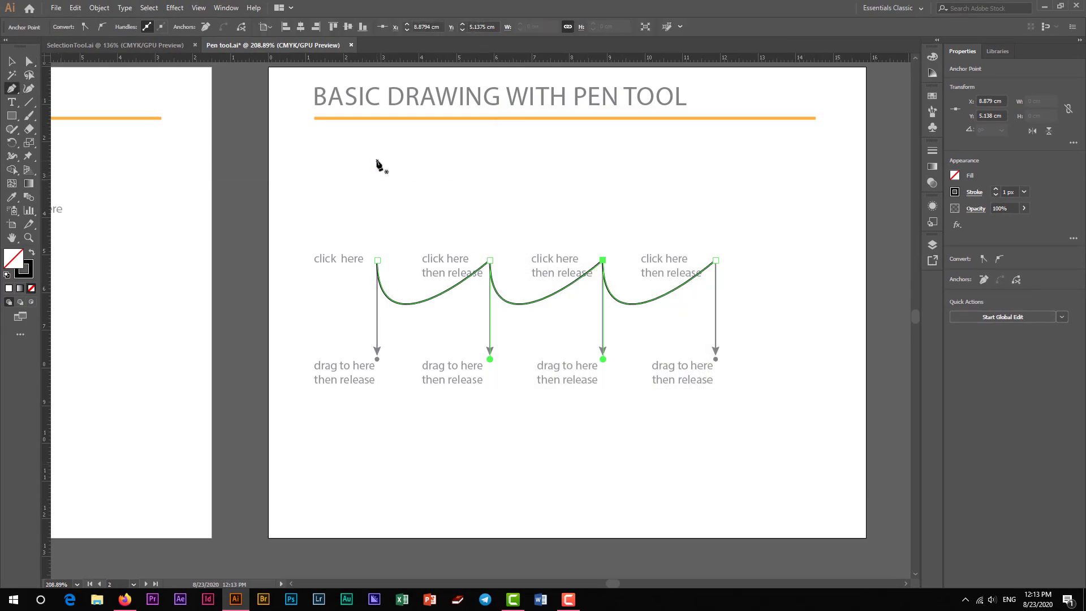
left_click_drag(377, 161, 378, 195)
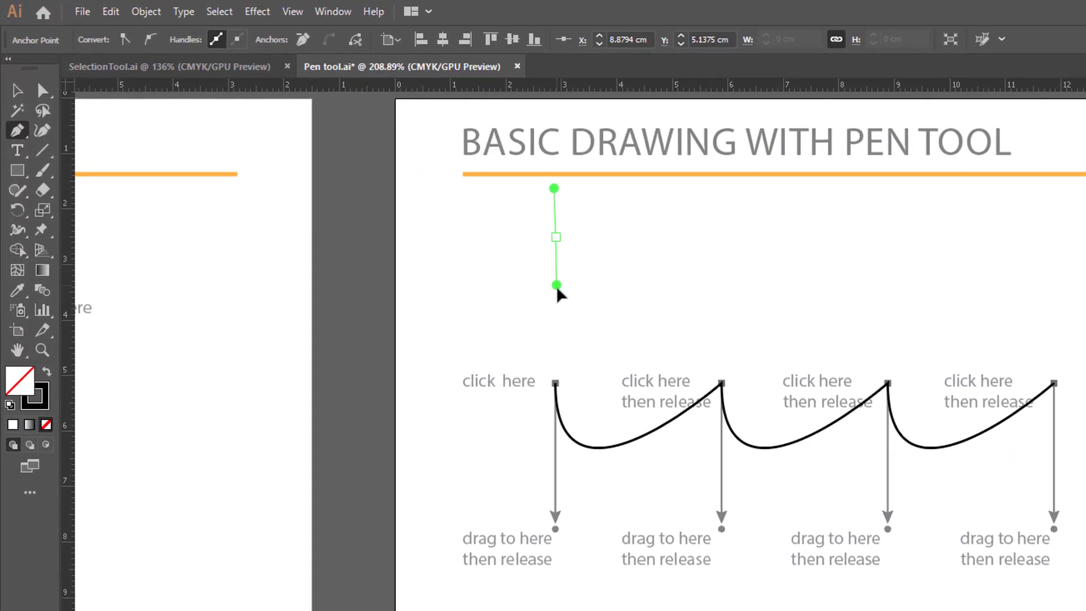
left_click_drag(557, 287, 556, 310)
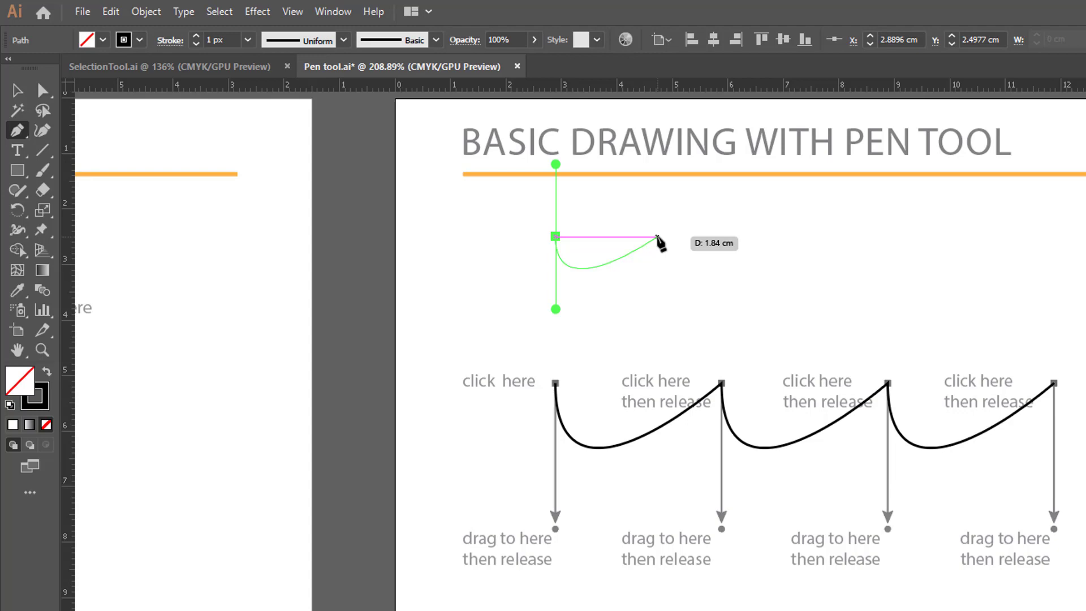
left_click_drag(658, 238, 680, 304)
left_click_drag(680, 289, 676, 304)
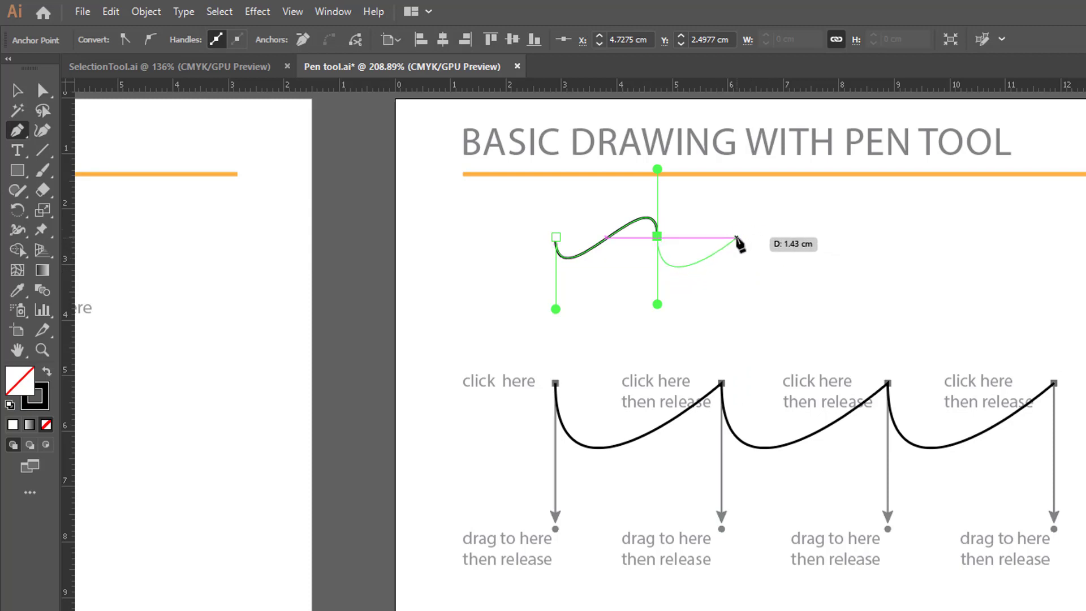
left_click_drag(737, 238, 743, 294)
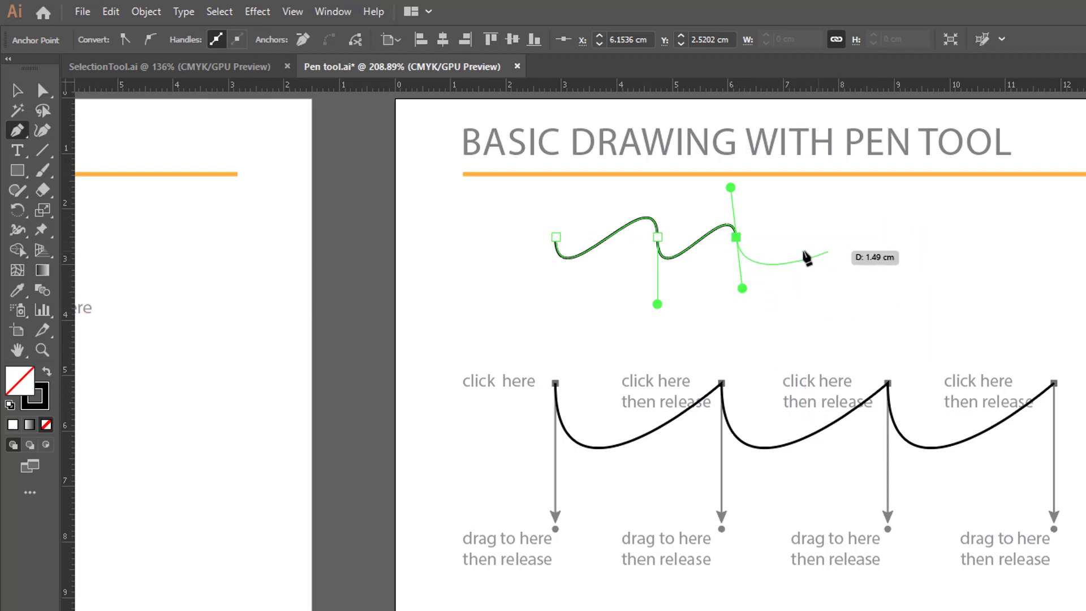
left_click(832, 229)
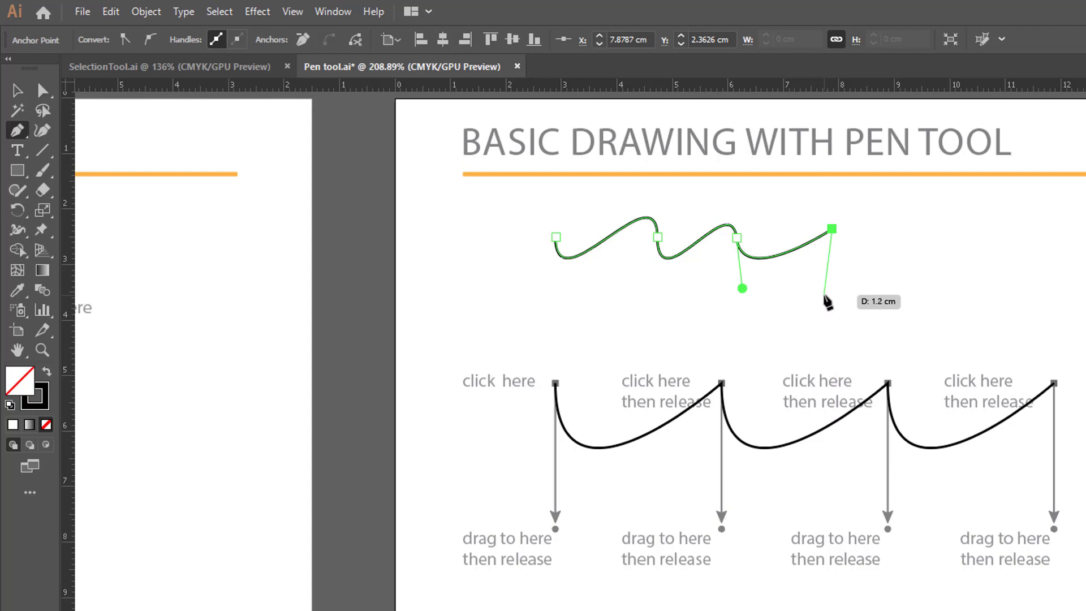
key("Escape")
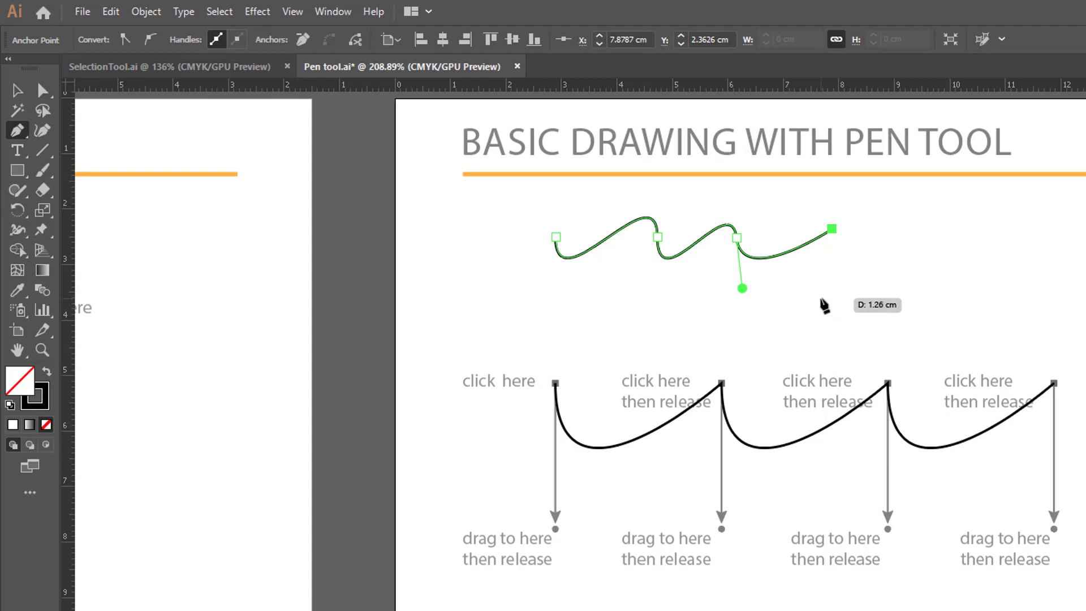